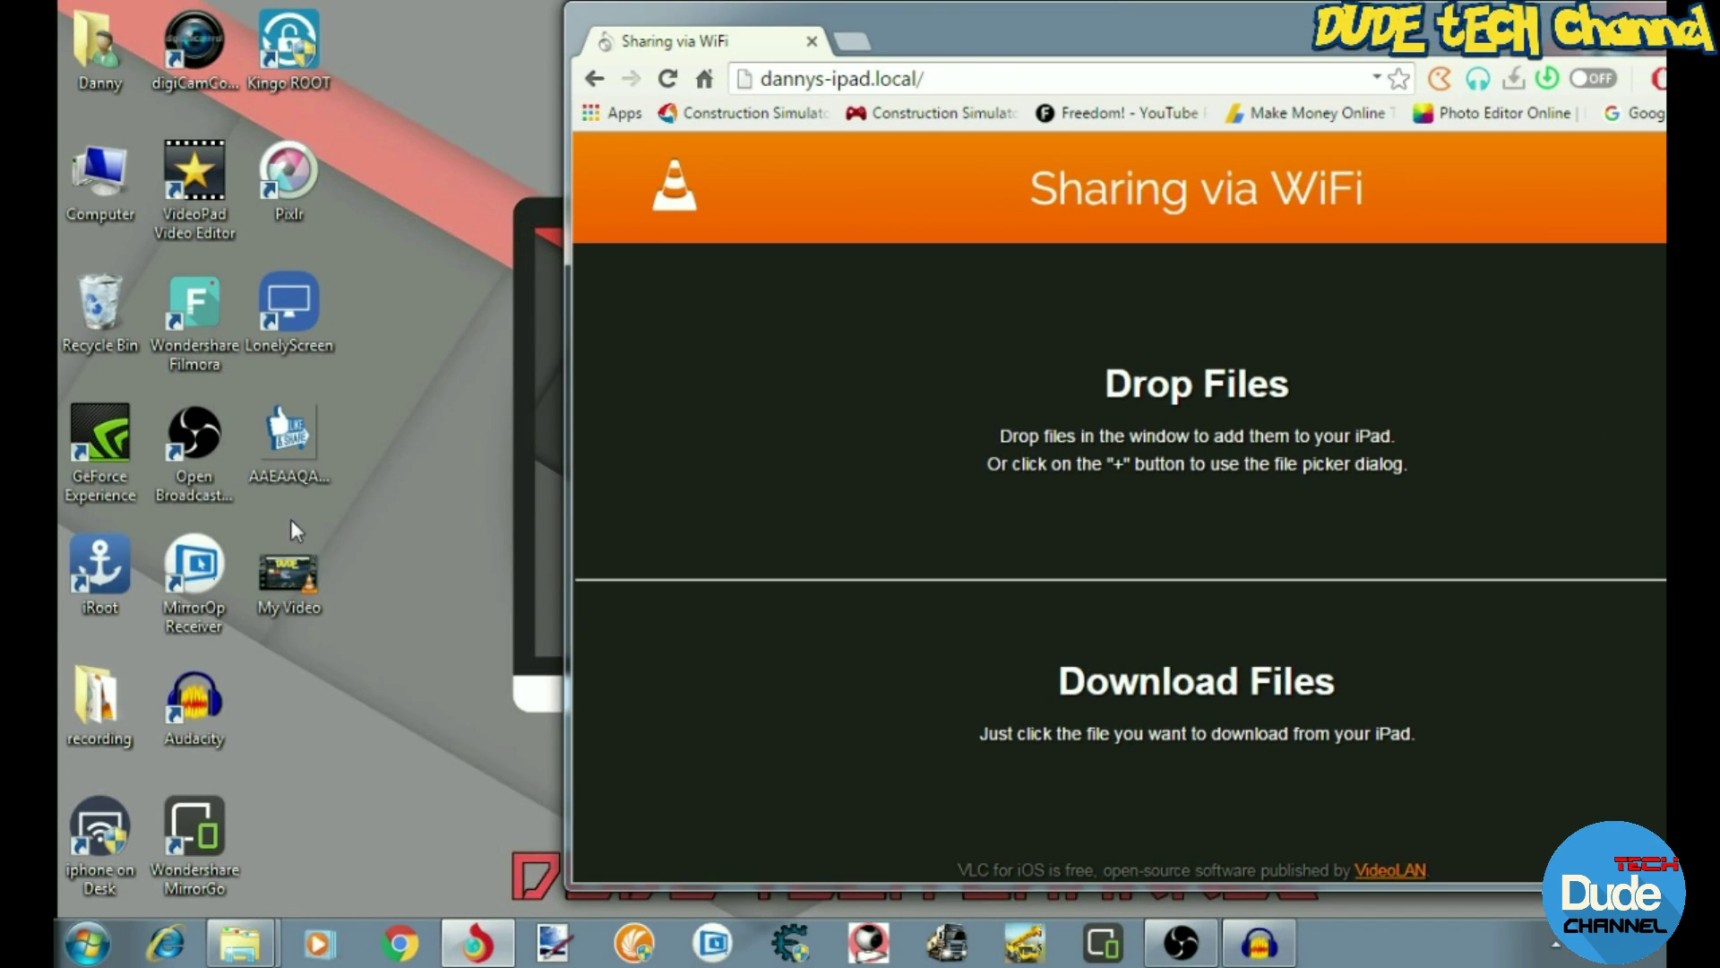
Step: Drop My Video onto the Sharing via WiFi page, then move Chrome left and maximize it
drag(288, 576, 1140, 430)
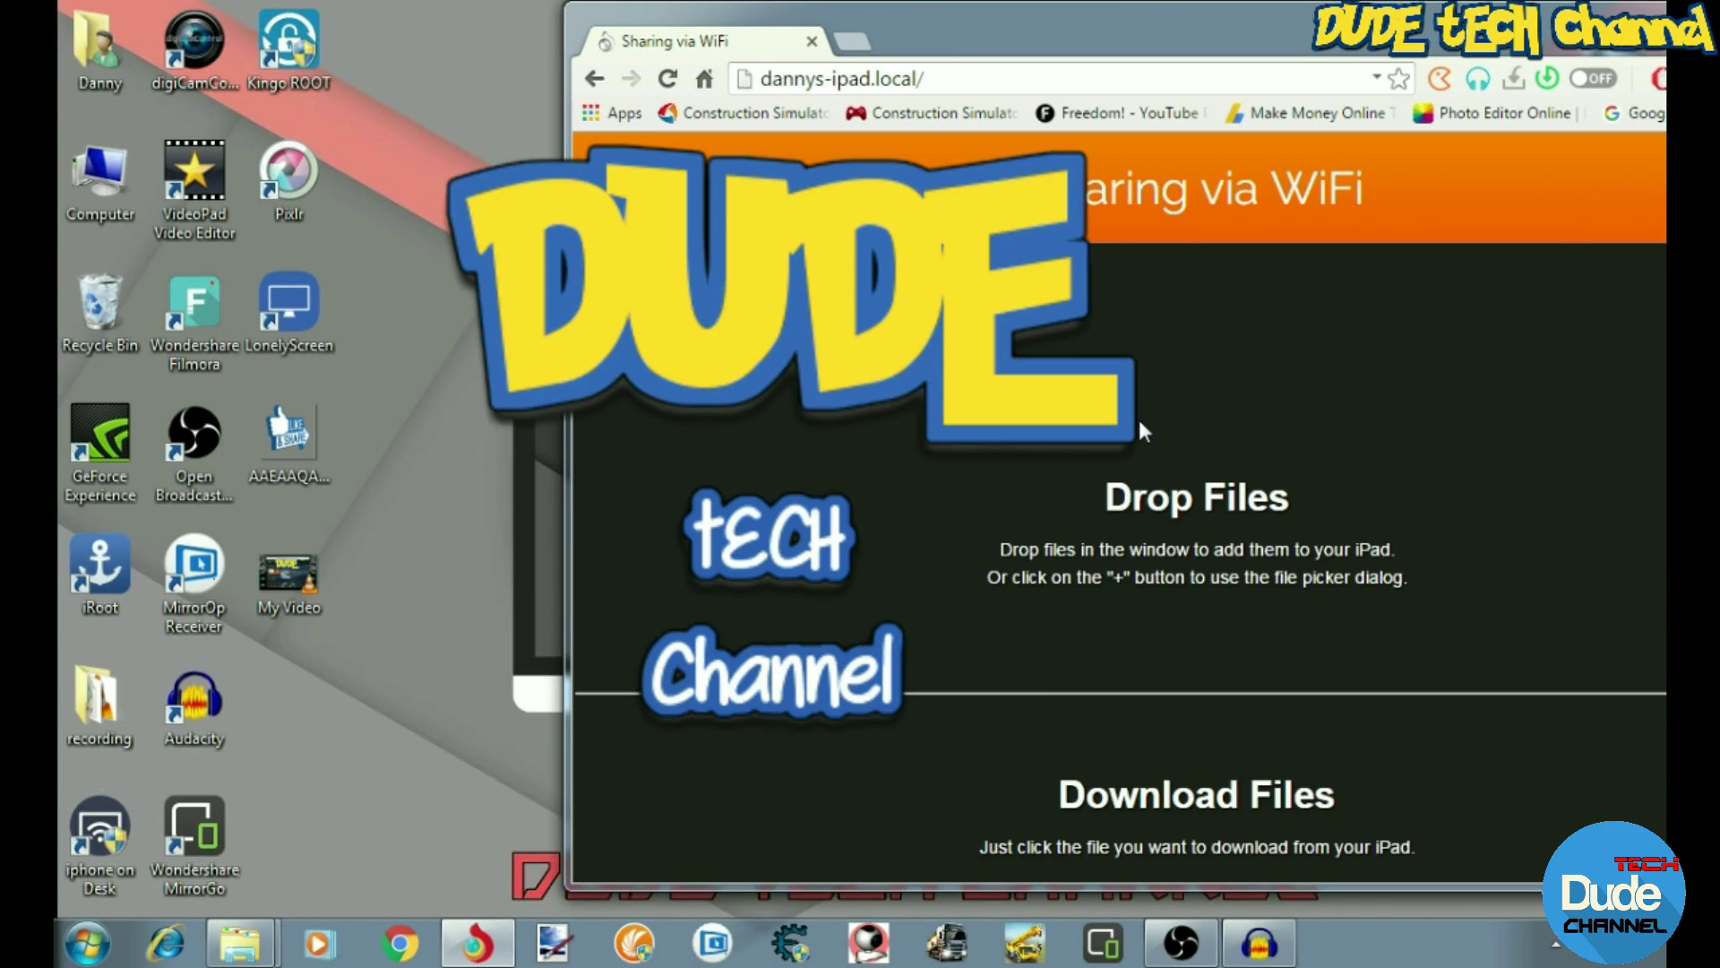
drag(1089, 38, 616, 57)
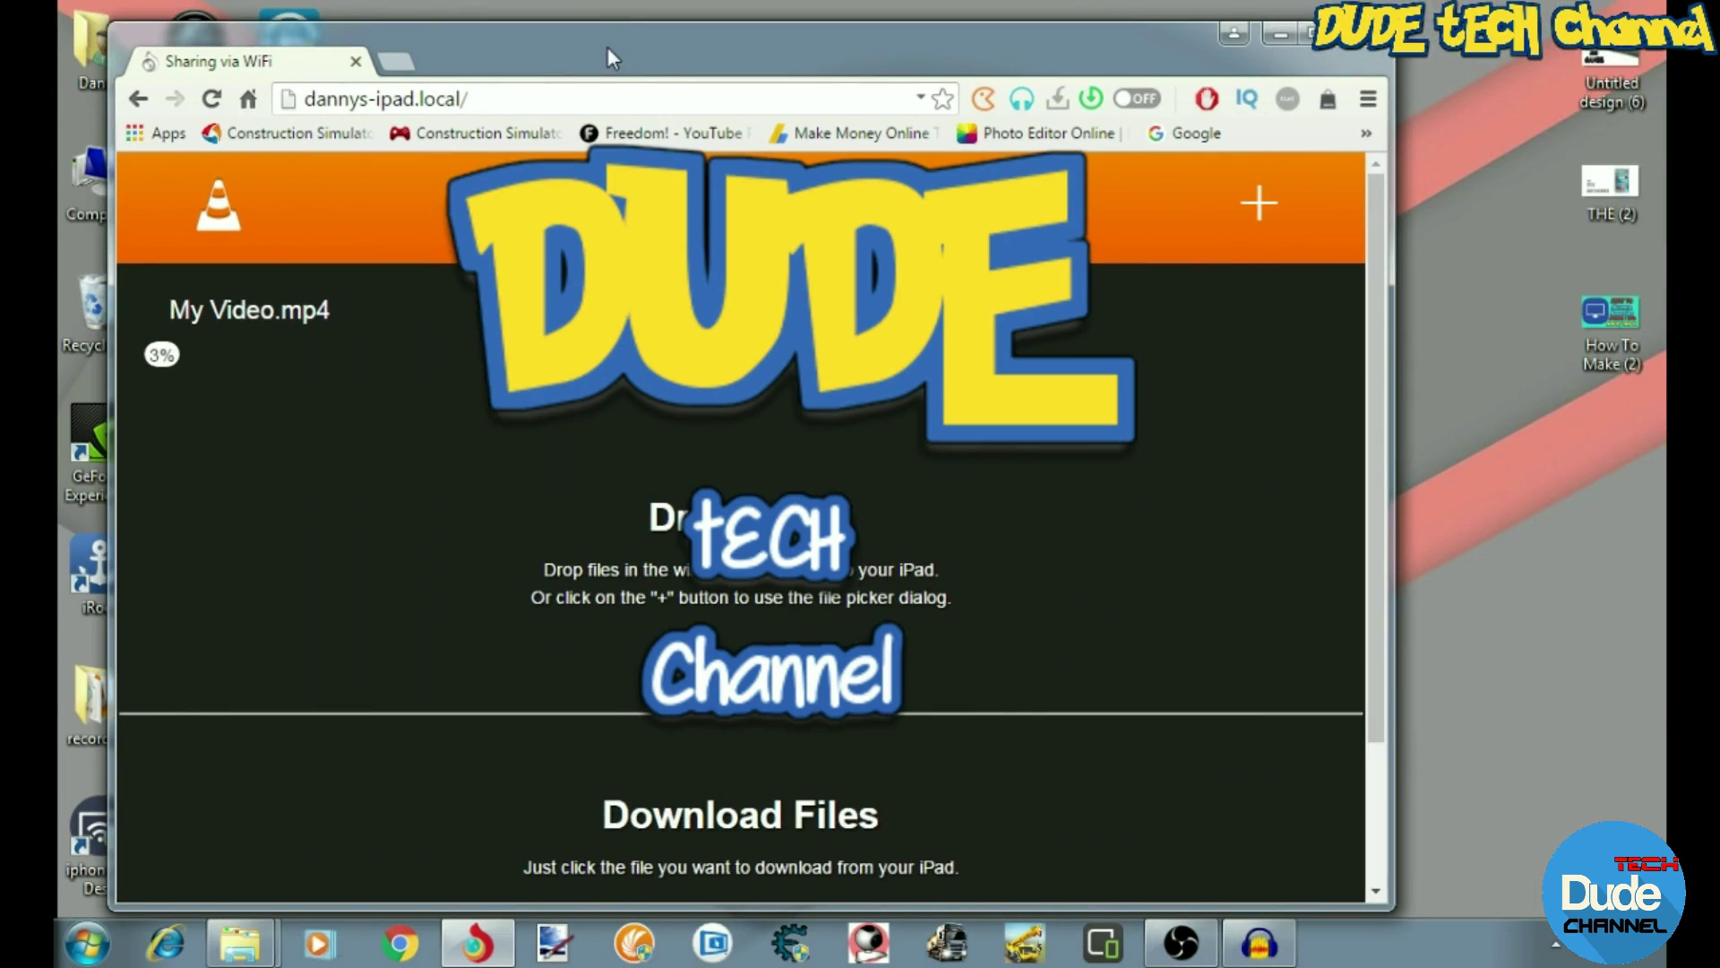
drag(1202, 48, 1203, 10)
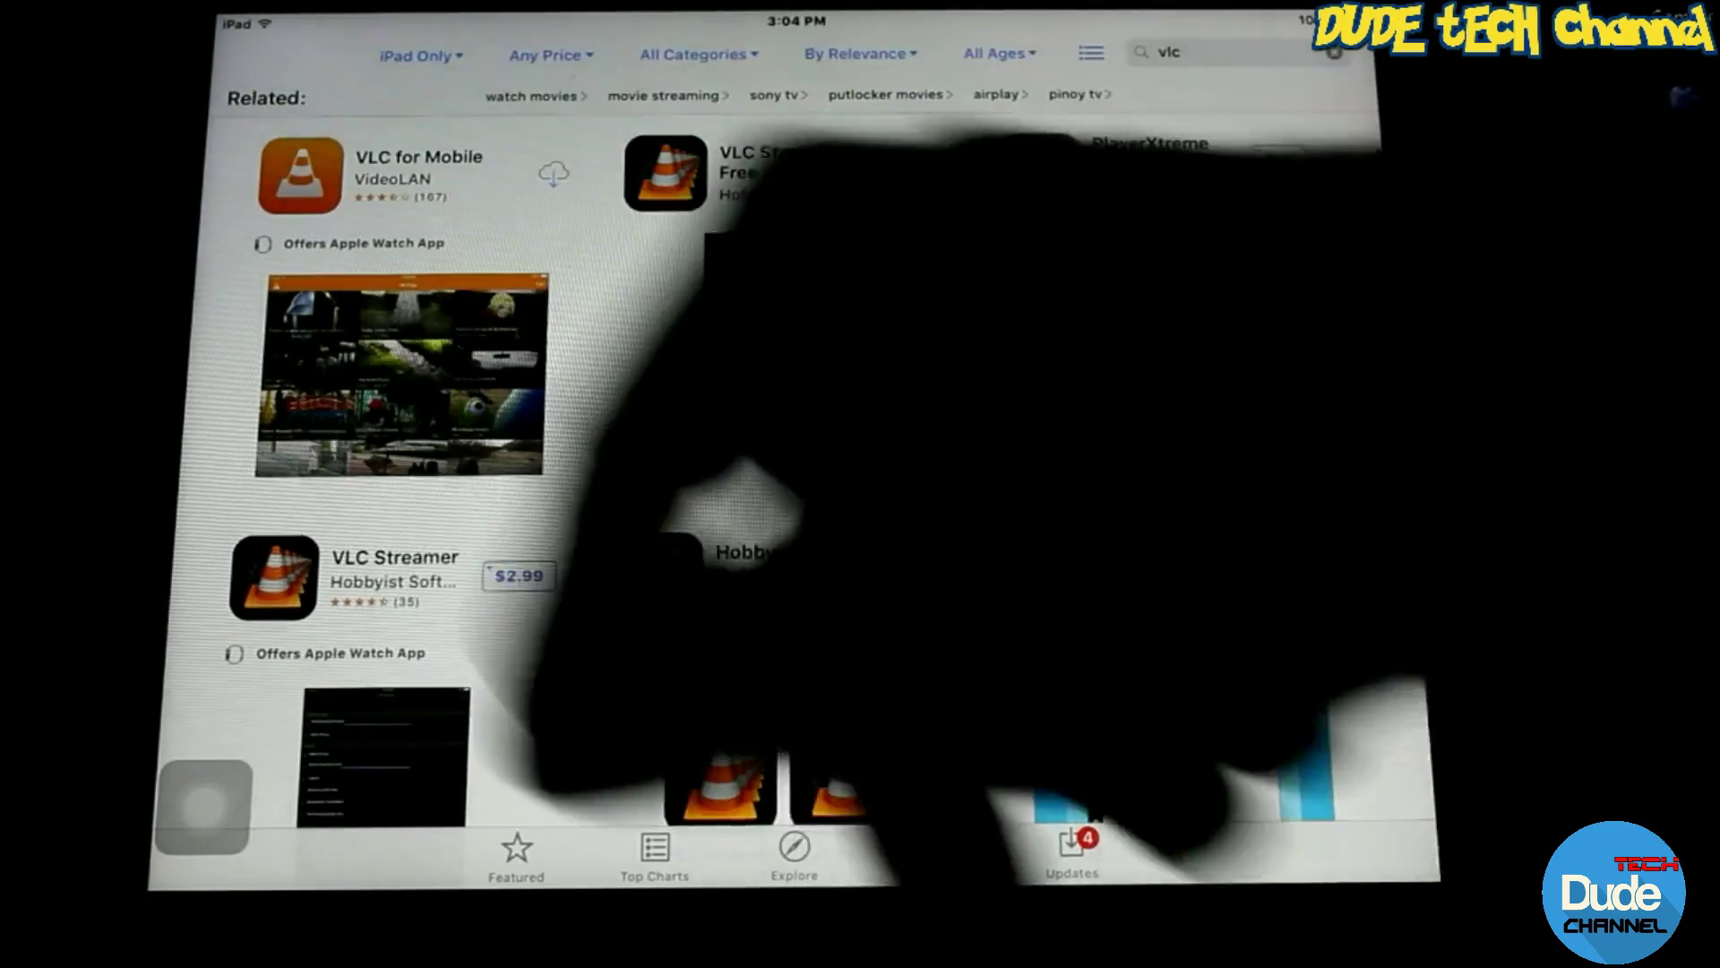
Step: Start the VLC for Mobile download from its App Store page and return home
click(417, 168)
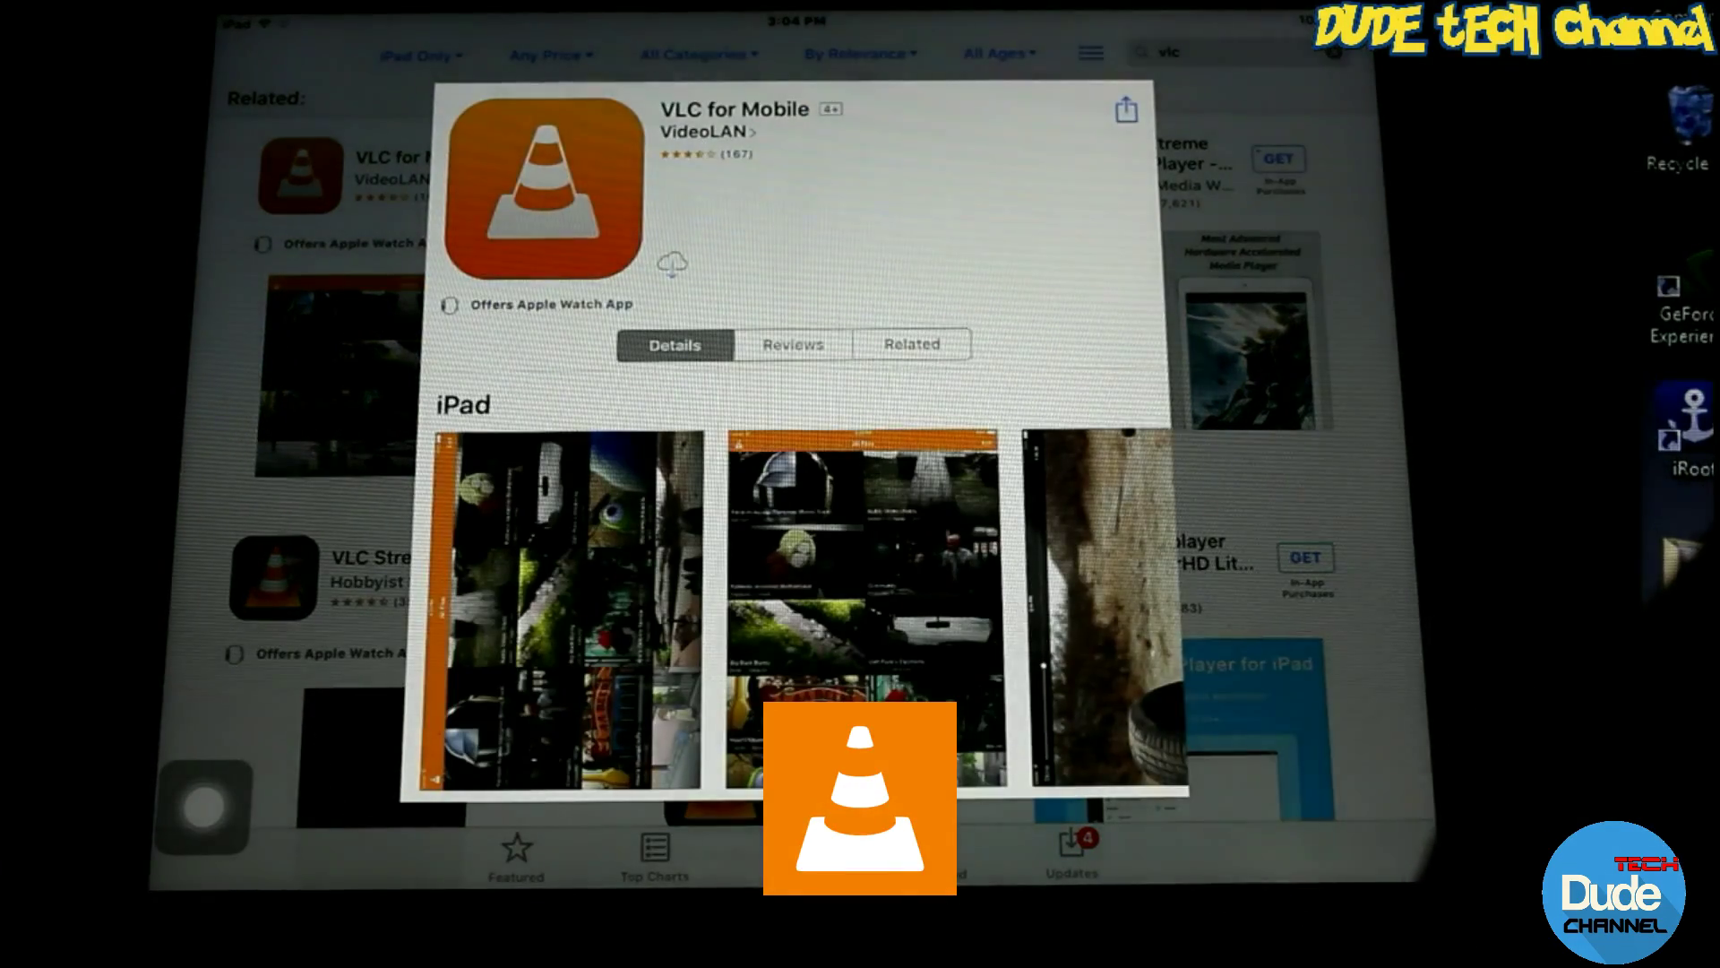
click(672, 266)
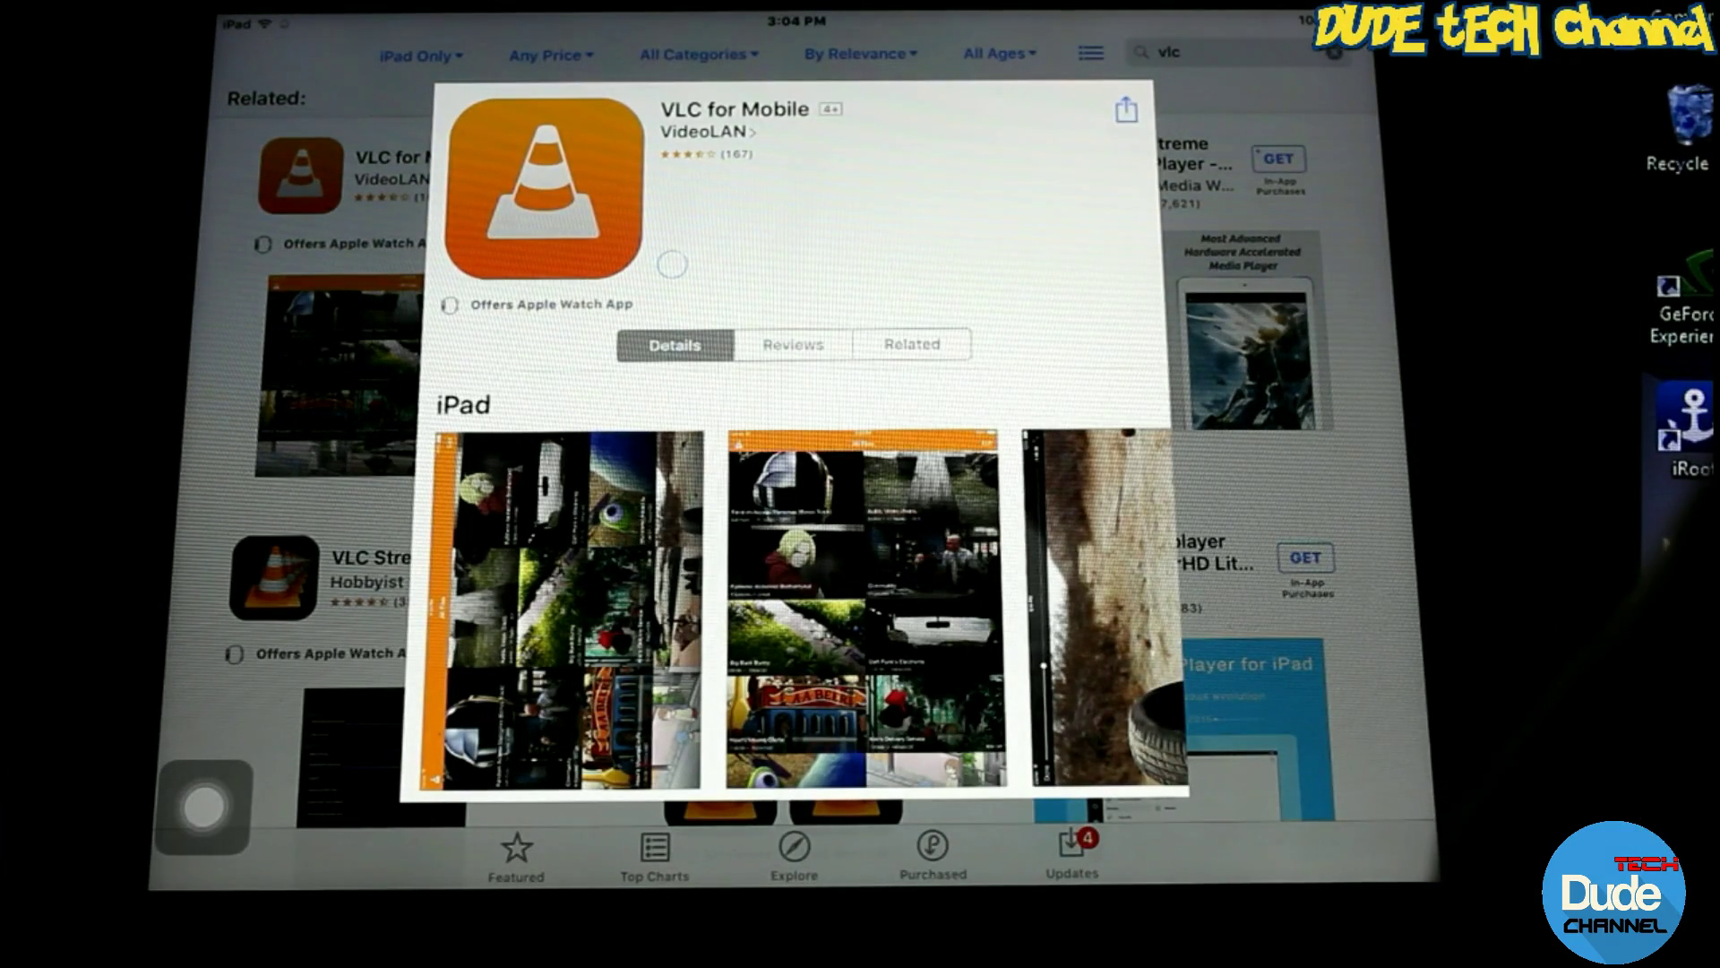
key(Home)
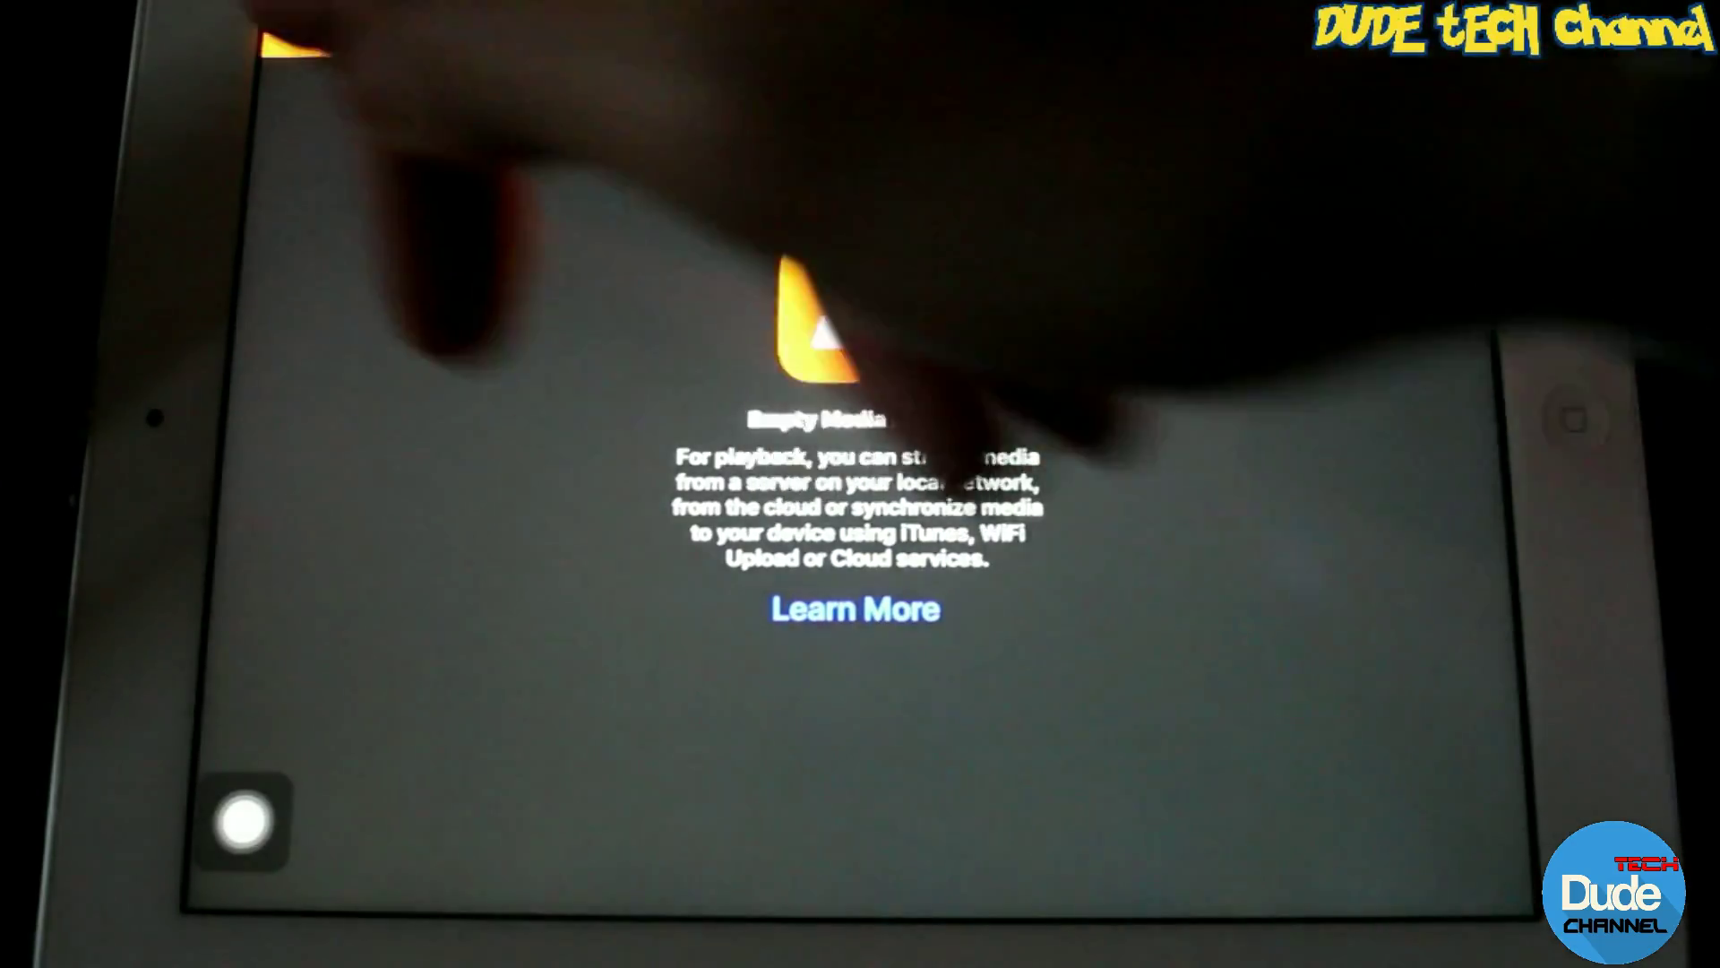
Step: Open VLC's side menu to reveal Sharing via WiFi and the iPad's addresses
click(296, 68)
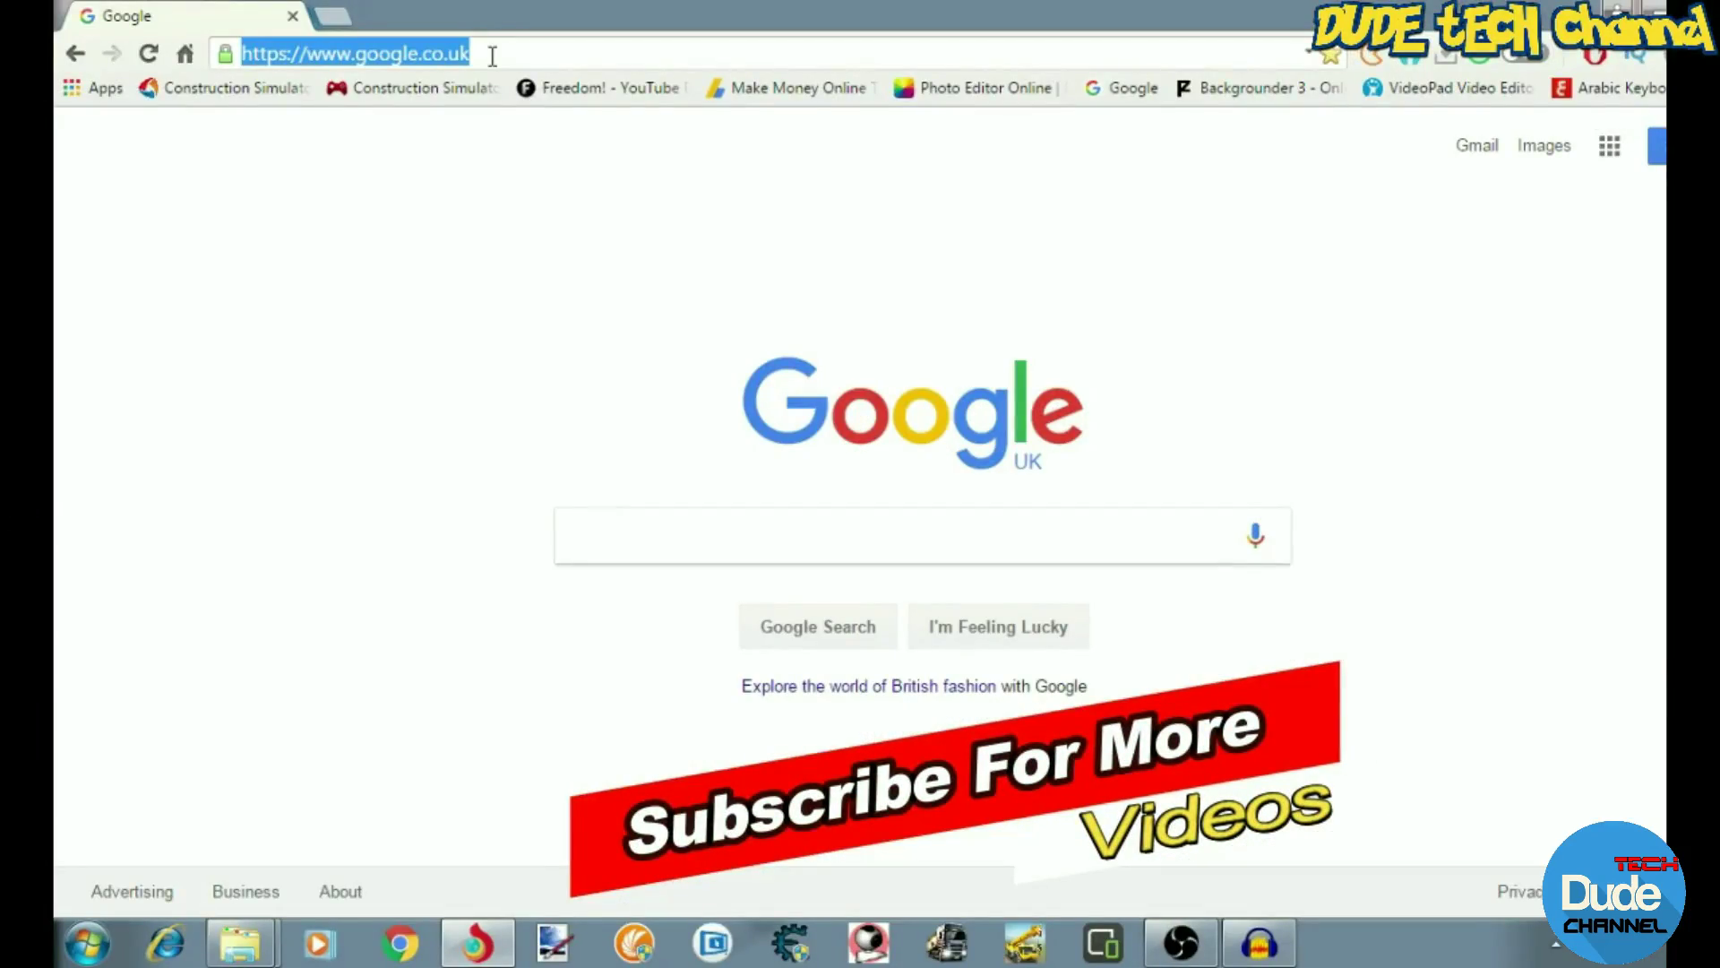
text(http://dannys-ipad.local)
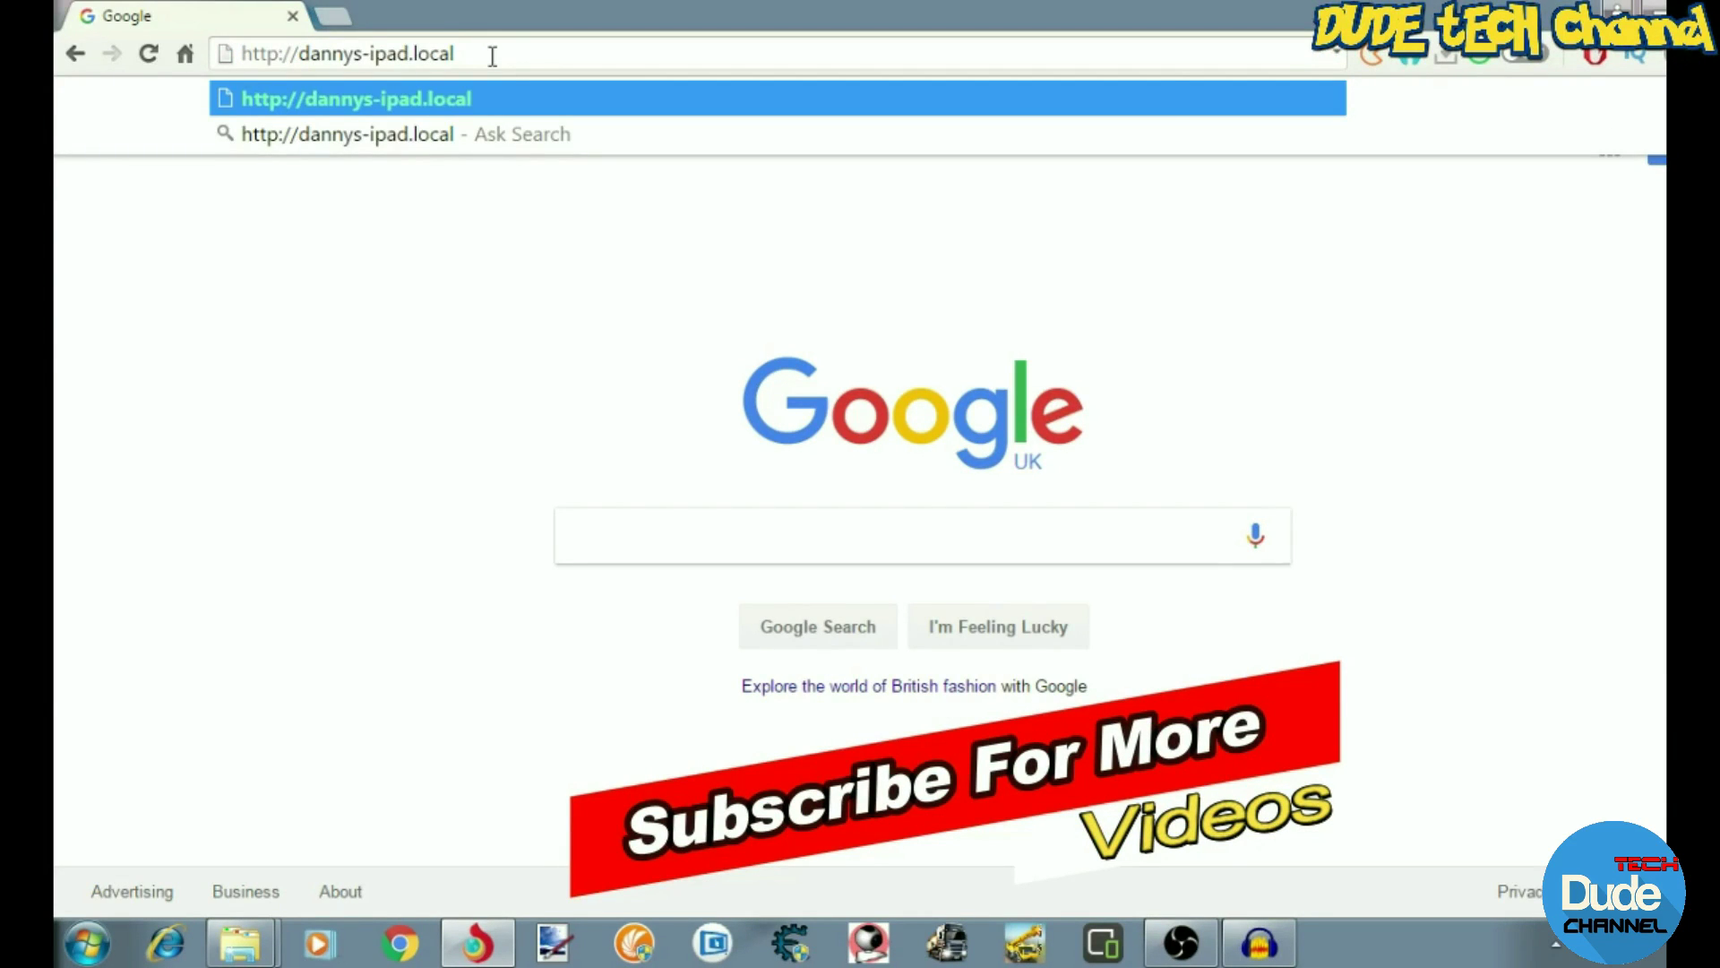
key(Return)
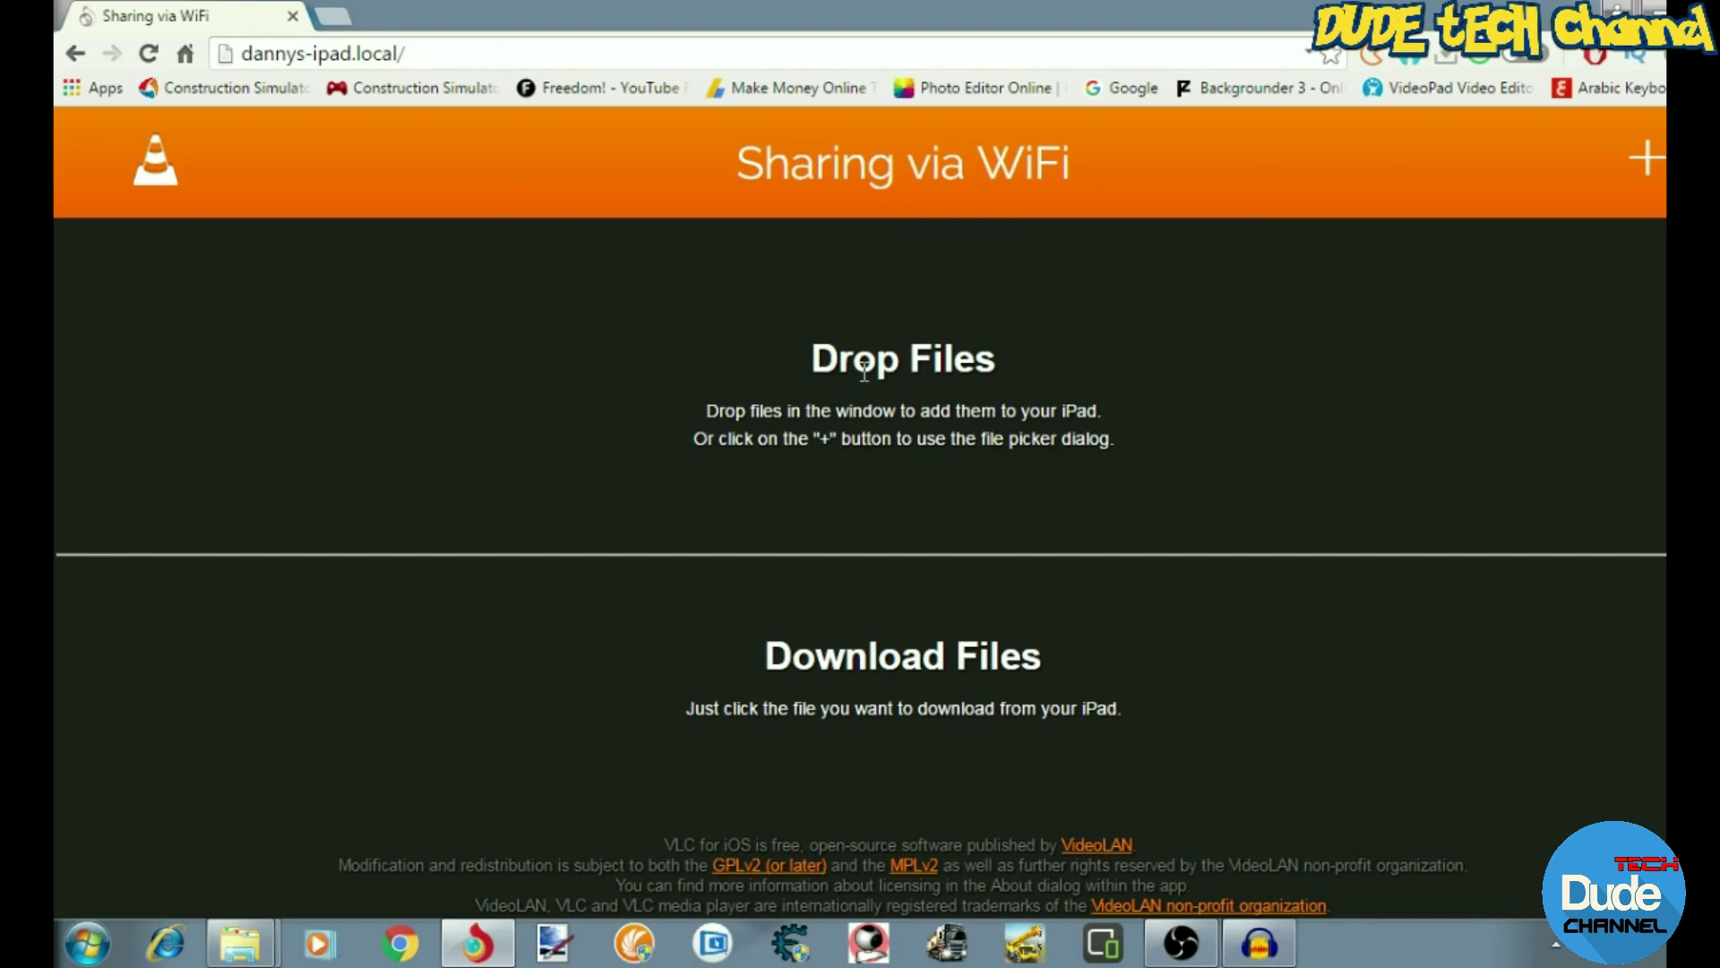
Step: Restore the Chrome window and drop My Video into the Drop Files area
drag(774, 14, 1132, 9)
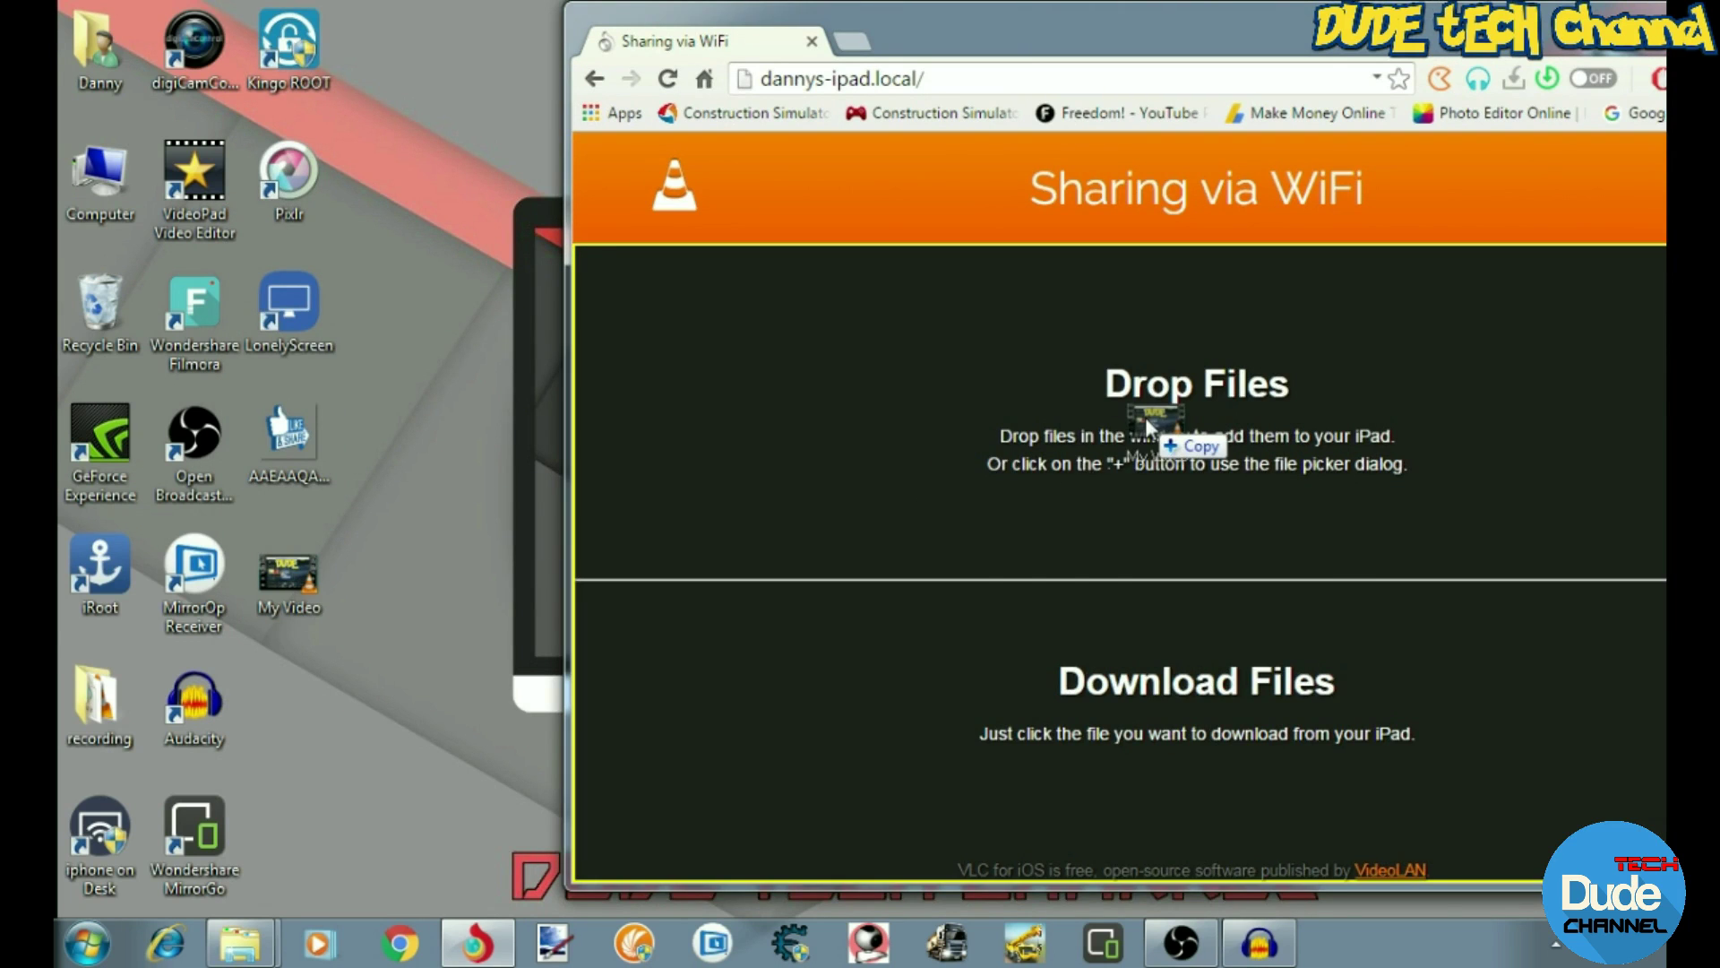
drag(312, 557, 1145, 412)
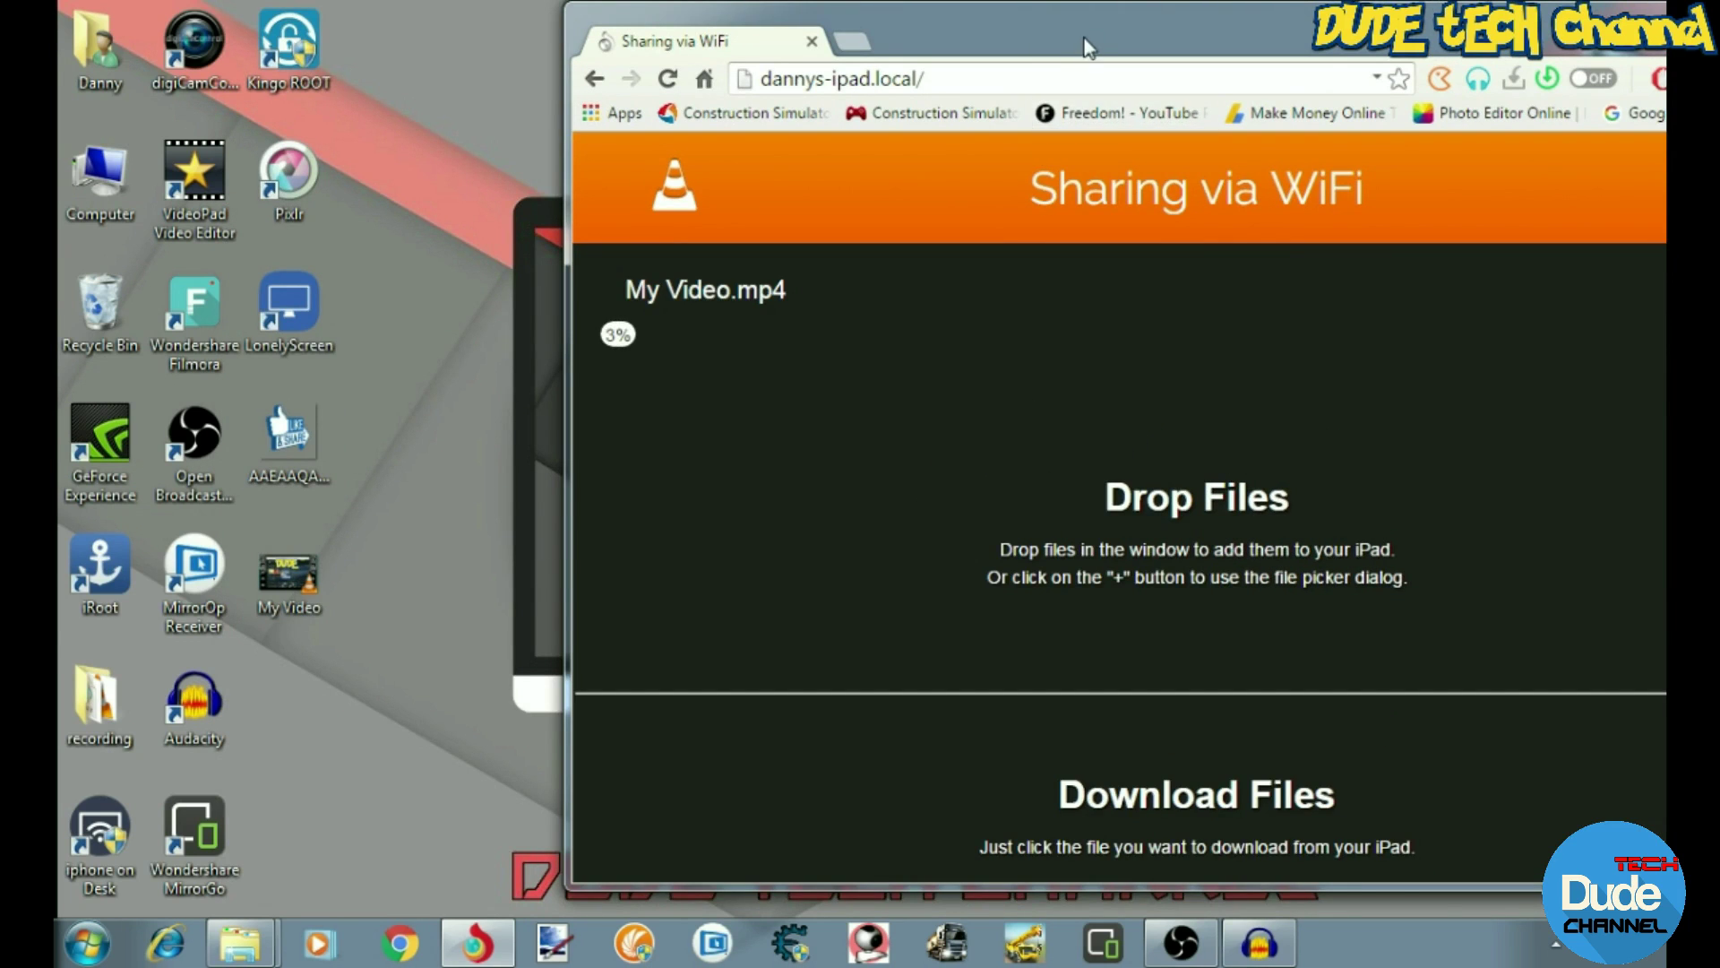